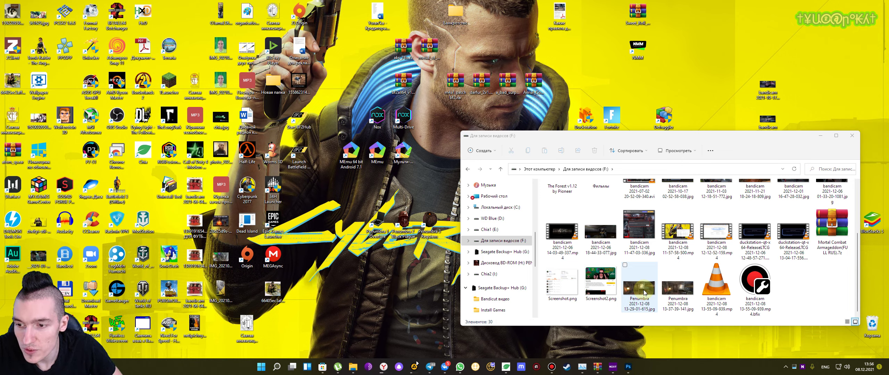
Open the Penumbra screenshot taken at 13-29-01 and compare it with the one taken at 13-37-39
{"action": "double_click", "coordinate": [644, 293]}
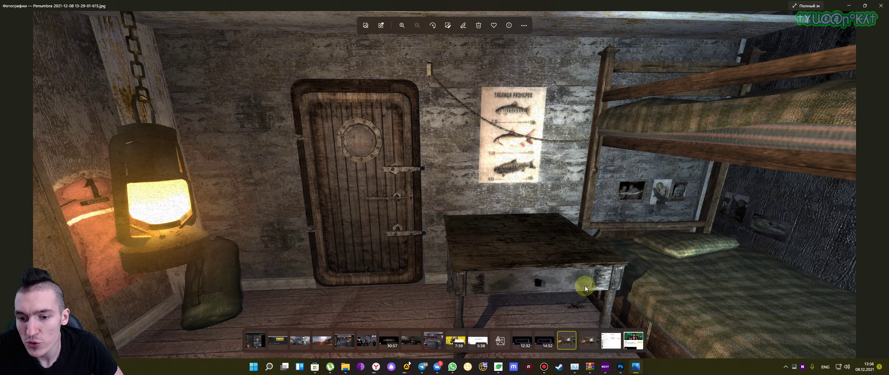
{"action": "left_click", "coordinate": [585, 339]}
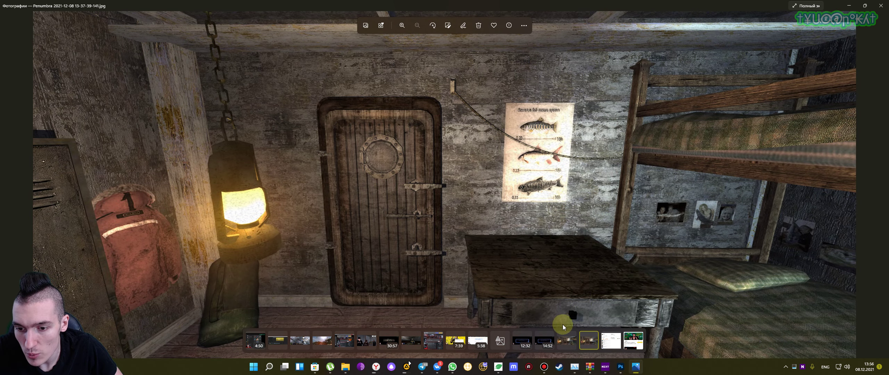
{"action": "left_click", "coordinate": [566, 337]}
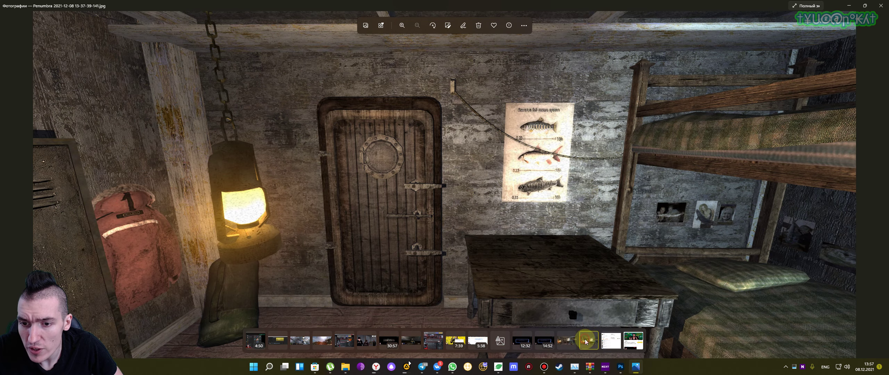
{"action": "left_click", "coordinate": [589, 339]}
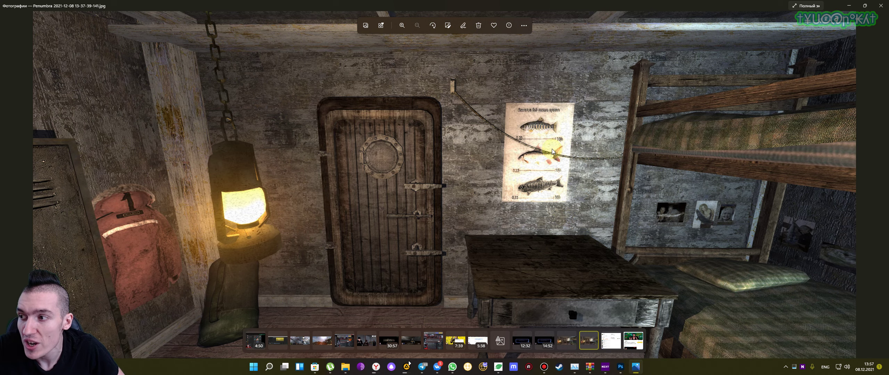
{"action": "left_click", "coordinate": [567, 339]}
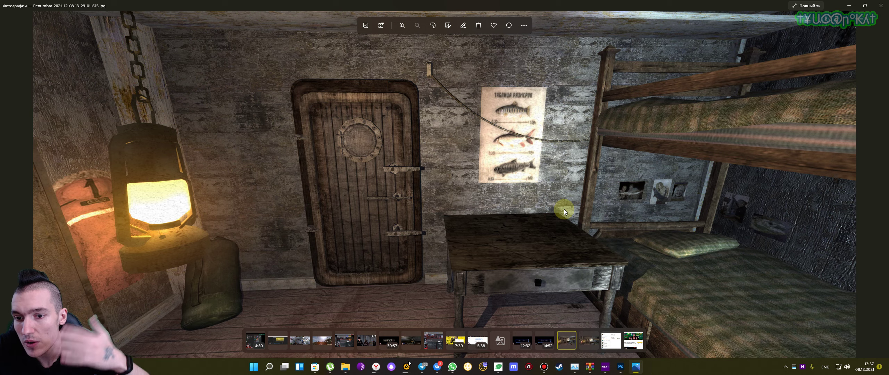
{"action": "left_click", "coordinate": [583, 333]}
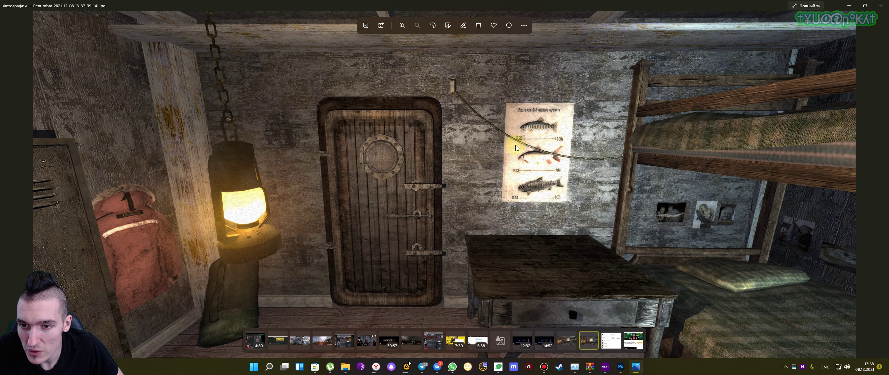
Return to the 13-29-01 screenshot and zoom in to 177% to inspect the fish size poster on the wall
{"action": "key", "text": "Left"}
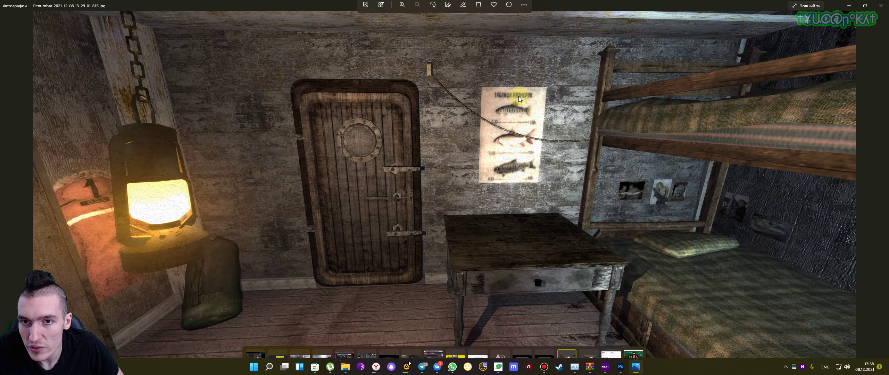
{"action": "left_click", "coordinate": [404, 22]}
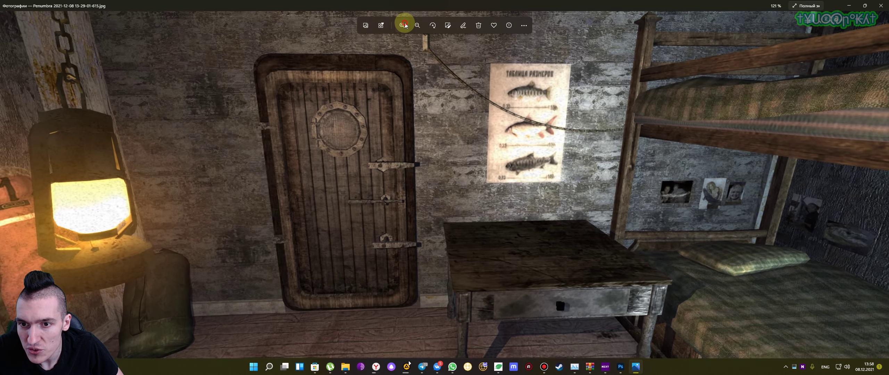
{"action": "left_click", "coordinate": [404, 25]}
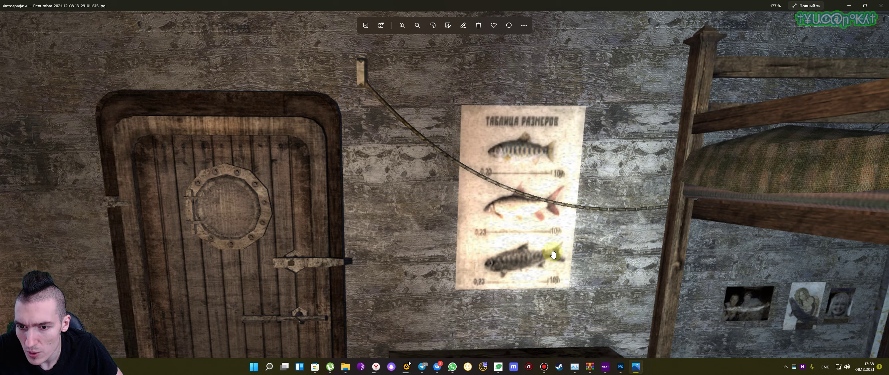
{"action": "left_click", "coordinate": [544, 263]}
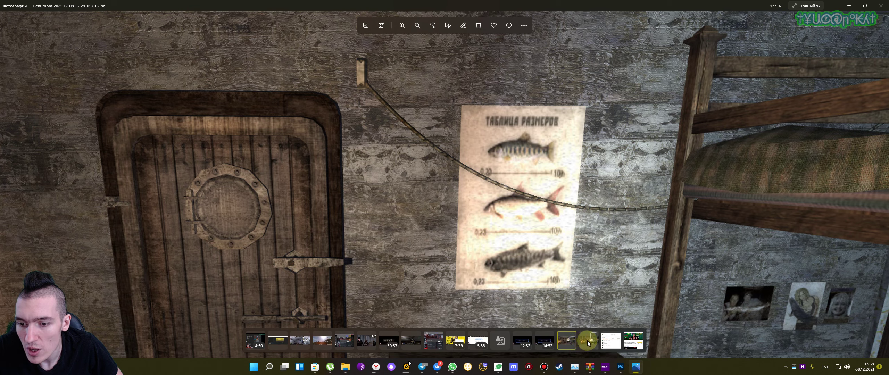
Show the 13-37-39 screenshot and zoom in to 214% to examine the same fish poster's texture detail
{"action": "left_click", "coordinate": [587, 340]}
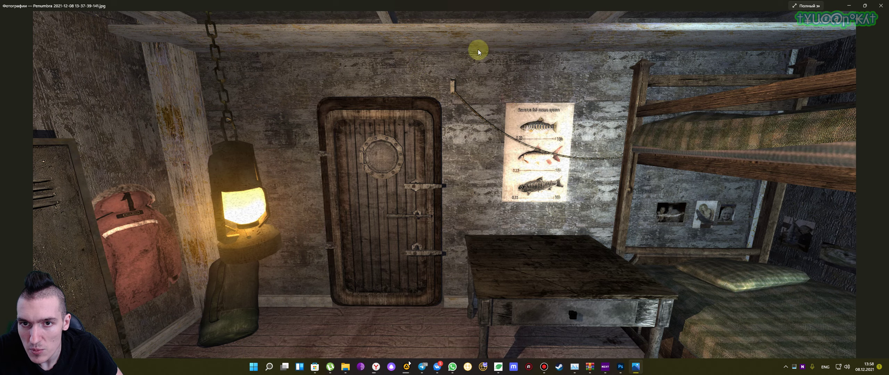
{"action": "mouse_move", "coordinate": [467, 22]}
{"action": "left_click", "coordinate": [402, 26]}
{"action": "left_click", "coordinate": [402, 25]}
{"action": "left_click", "coordinate": [402, 25]}
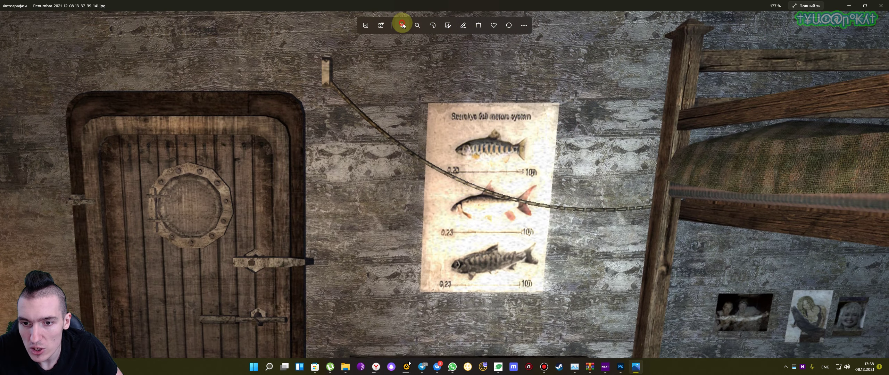
{"action": "left_click", "coordinate": [402, 25]}
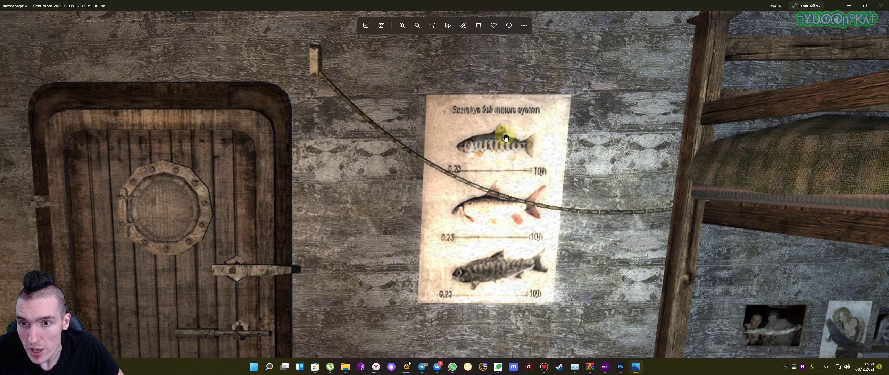
{"action": "left_click", "coordinate": [402, 25]}
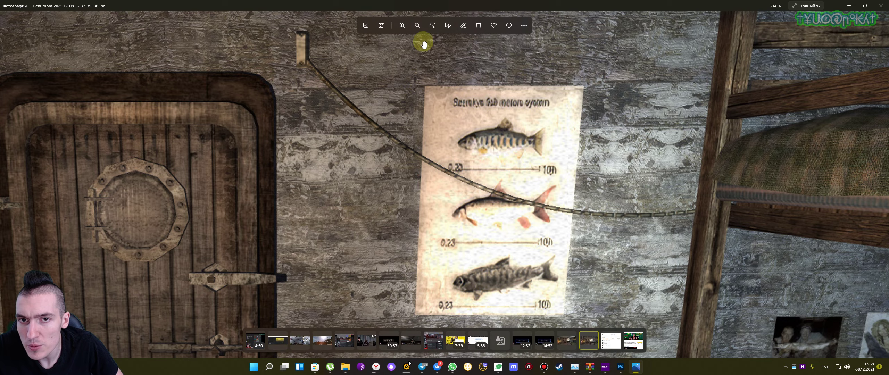
Zoom the screenshot back out to 100% and close the image viewer
{"action": "left_click", "coordinate": [418, 29]}
{"action": "left_click", "coordinate": [417, 28]}
{"action": "left_click", "coordinate": [418, 29]}
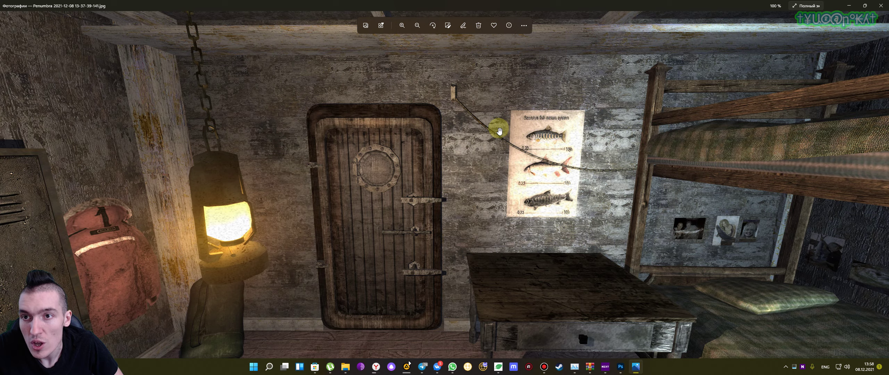
{"action": "left_click", "coordinate": [881, 6]}
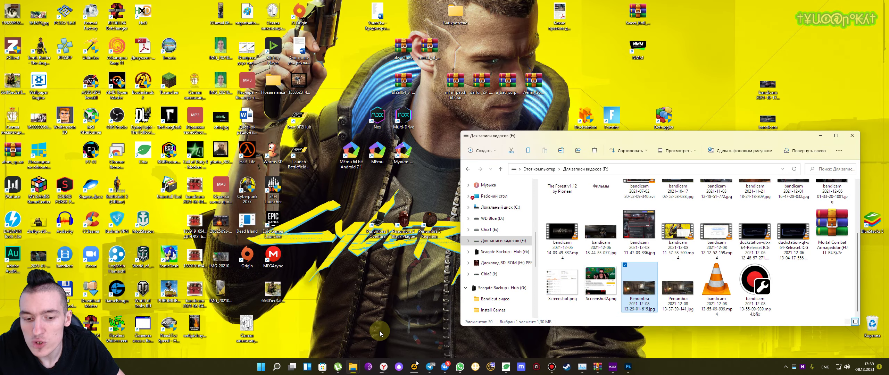
Switch to the browser and look over the file list on the Penumbra texture mod's Mod DB downloads page
{"action": "key", "text": "alt+Tab"}
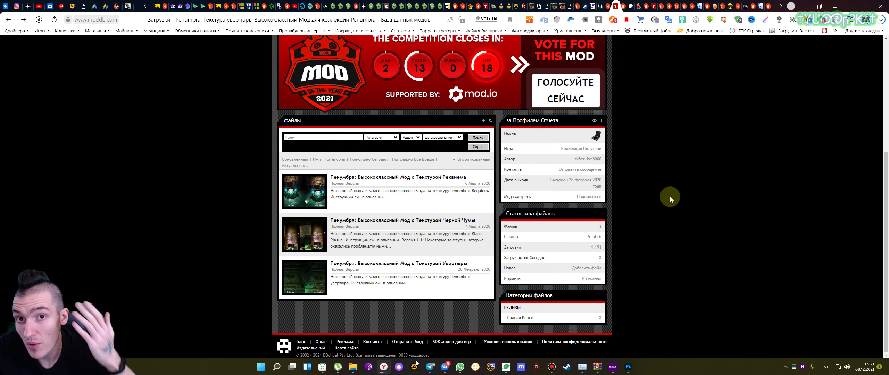
{"action": "scroll", "coordinate": [669, 195], "scroll_direction": "up", "scroll_amount": 3}
{"action": "scroll", "coordinate": [669, 194], "scroll_direction": "down", "scroll_amount": 1}
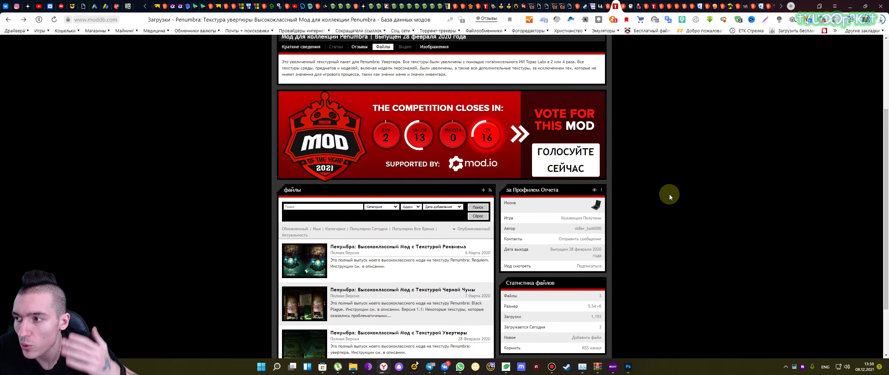
{"action": "scroll", "coordinate": [669, 195], "scroll_direction": "down", "scroll_amount": 2}
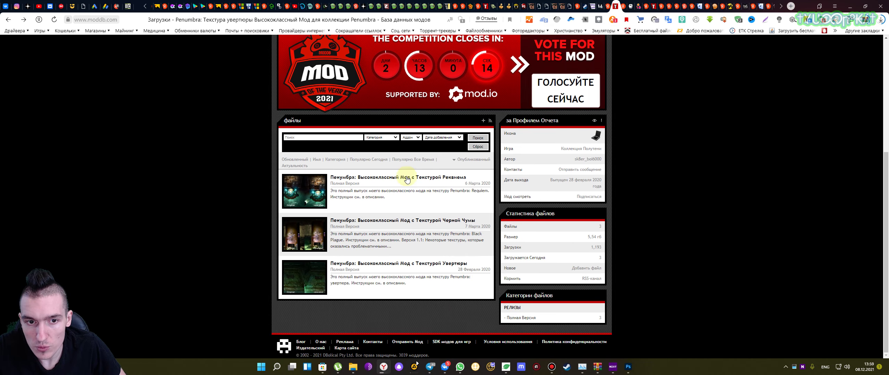
{"action": "scroll", "coordinate": [404, 175], "scroll_direction": "up", "scroll_amount": 3}
{"action": "scroll", "coordinate": [325, 214], "scroll_direction": "down", "scroll_amount": 2}
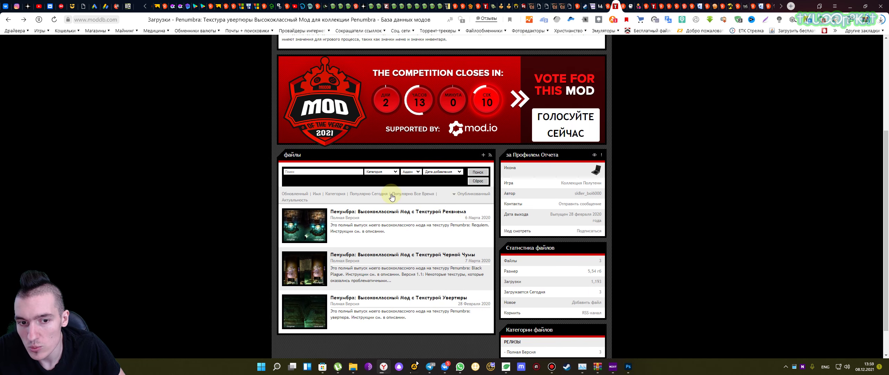
{"action": "scroll", "coordinate": [392, 184], "scroll_direction": "down", "scroll_amount": 1}
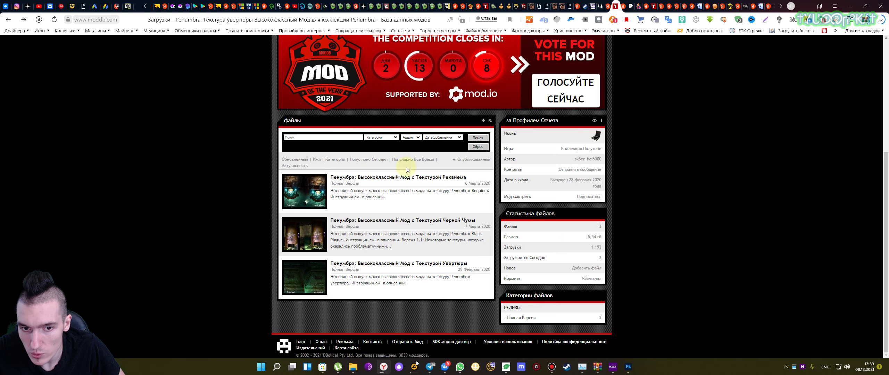
Turn off the page translation to display the mod's downloads page in its original English
{"action": "left_click", "coordinate": [367, 178]}
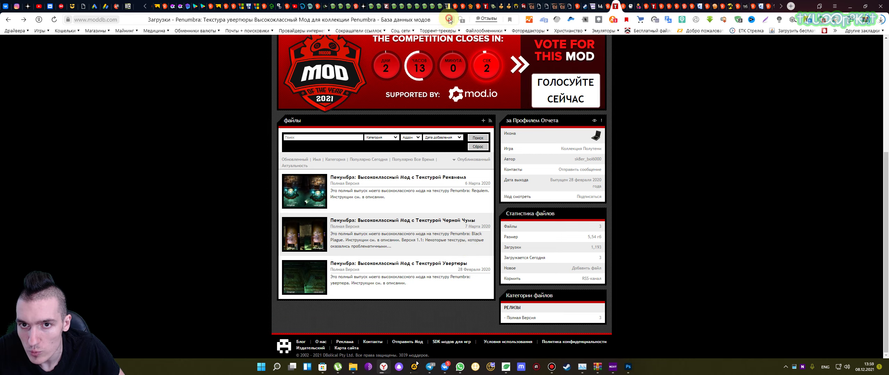
{"action": "left_click", "coordinate": [450, 19]}
{"action": "left_click", "coordinate": [561, 53]}
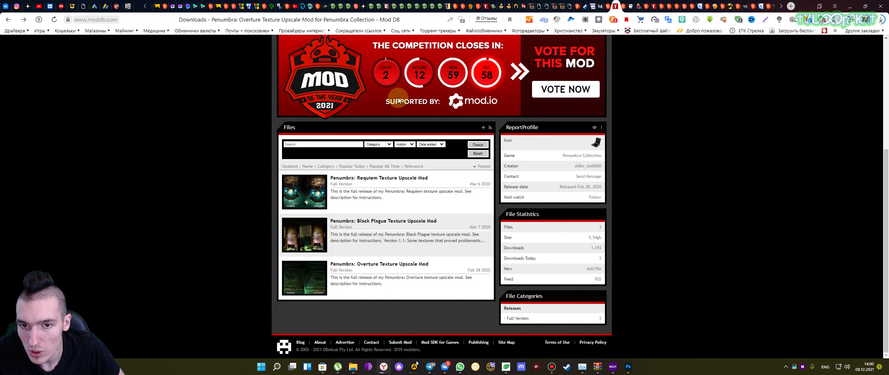
Highlight the "2 or 4x" upscale factor in the mod's description, then clear the selection
{"action": "scroll", "coordinate": [531, 149], "scroll_direction": "up", "scroll_amount": 3}
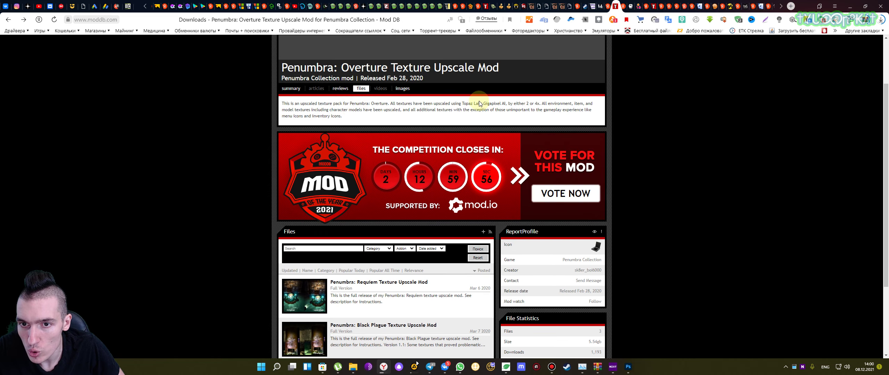
{"action": "left_click_drag", "start_coordinate": [462, 103], "coordinate": [540, 103]}
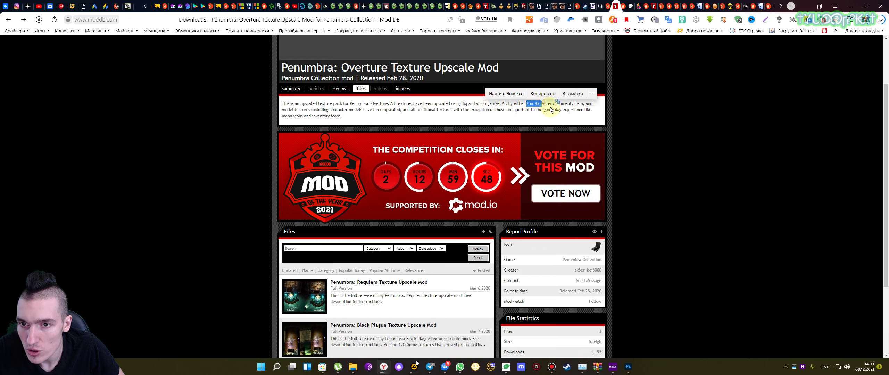
{"action": "left_click", "coordinate": [691, 141]}
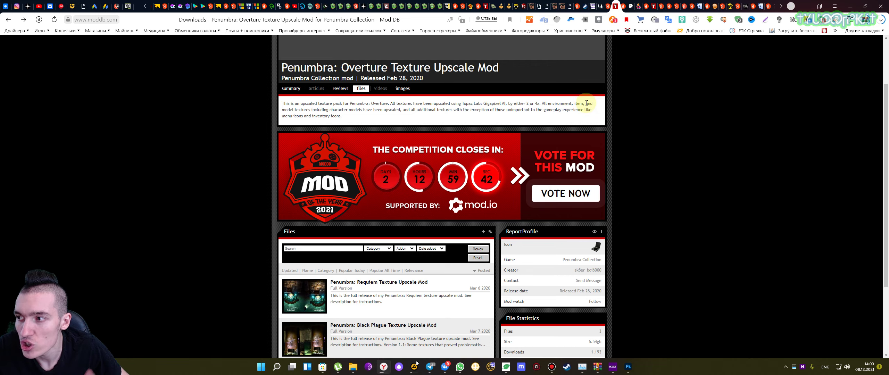
Open the Penumbra: Requiem Texture Upscale Mod file page and check the file's size
{"action": "scroll", "coordinate": [506, 140], "scroll_direction": "down", "scroll_amount": 3}
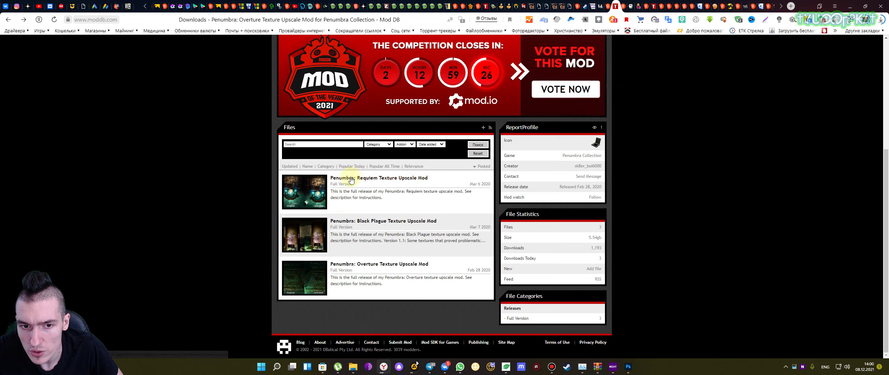
{"action": "left_click", "coordinate": [394, 178]}
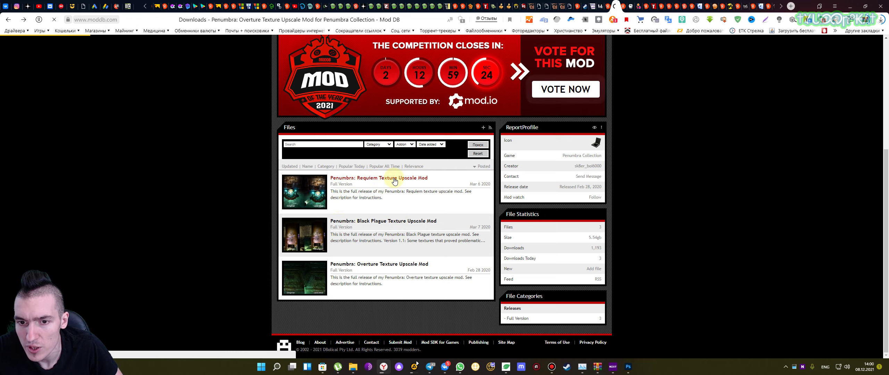
{"action": "scroll", "coordinate": [682, 222], "scroll_direction": "down", "scroll_amount": 4}
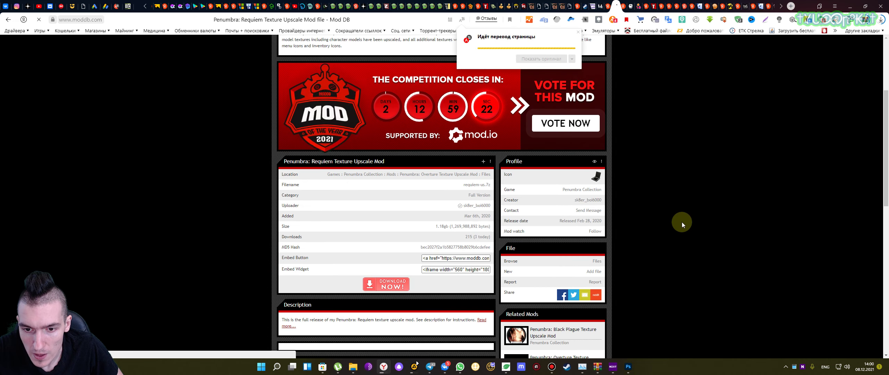
{"action": "scroll", "coordinate": [682, 222], "scroll_direction": "down", "scroll_amount": 1}
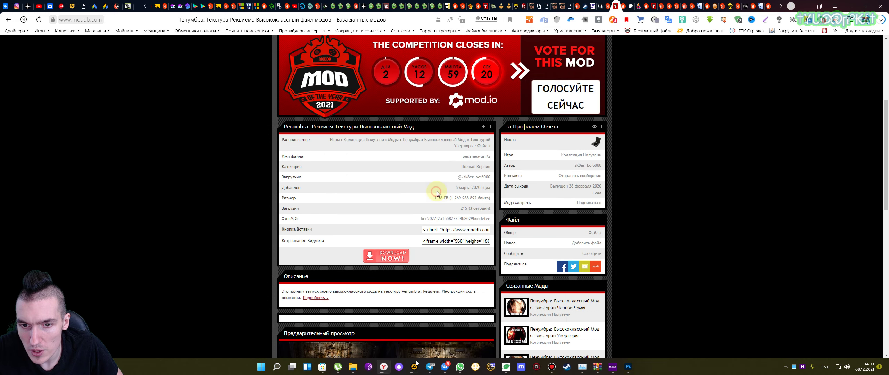
{"action": "left_click_drag", "start_coordinate": [442, 197], "coordinate": [447, 198]}
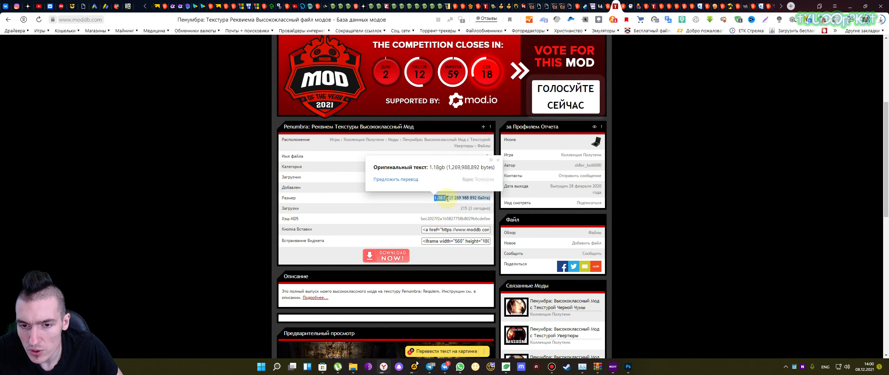
{"action": "left_click", "coordinate": [418, 191]}
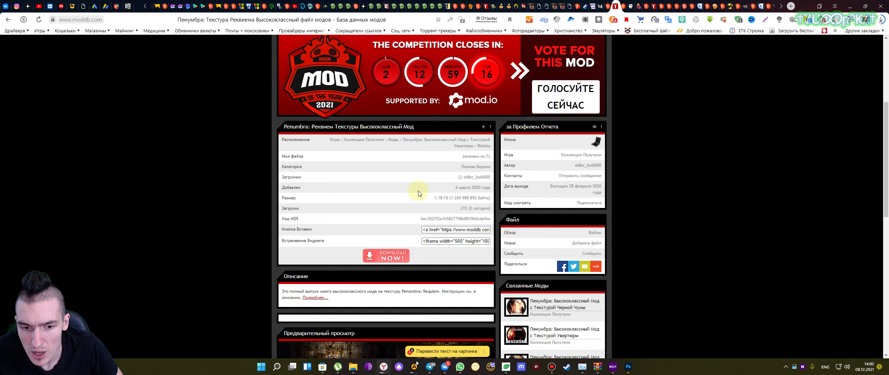
Enlarge the Requiem mod's preview image and compare its Original and Upscaled halves
{"action": "scroll", "coordinate": [418, 190], "scroll_direction": "down", "scroll_amount": 3}
{"action": "scroll", "coordinate": [399, 229], "scroll_direction": "down", "scroll_amount": 2}
{"action": "left_click", "coordinate": [395, 250]}
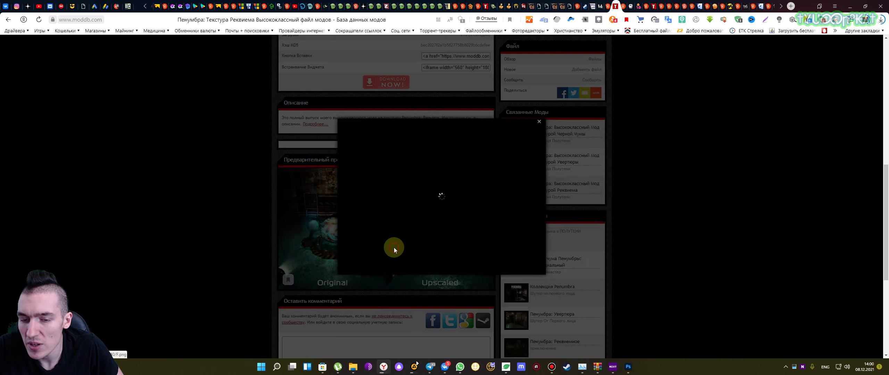
{"action": "scroll", "coordinate": [529, 221], "scroll_direction": "down", "scroll_amount": 1}
{"action": "scroll", "coordinate": [529, 221], "scroll_direction": "down", "scroll_amount": 2}
{"action": "scroll", "coordinate": [529, 221], "scroll_direction": "up", "scroll_amount": 2}
{"action": "scroll", "coordinate": [521, 218], "scroll_direction": "down", "scroll_amount": 1}
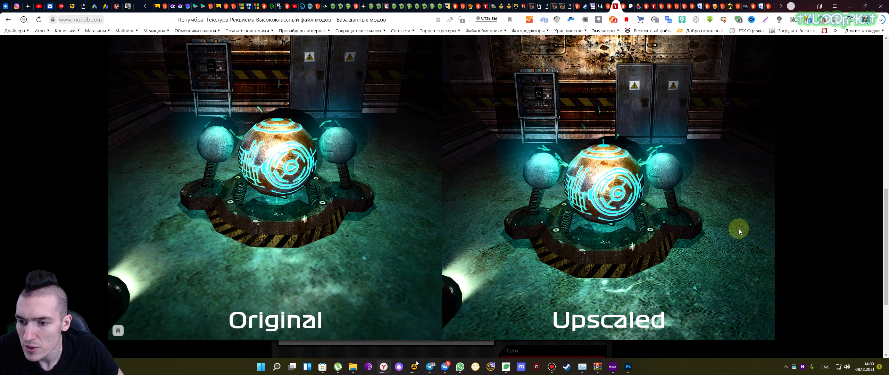
{"action": "scroll", "coordinate": [444, 215], "scroll_direction": "up", "scroll_amount": 1}
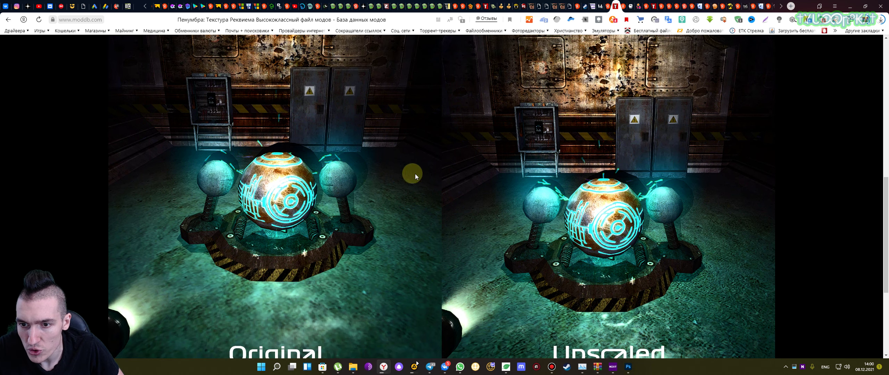
Compare the lower Original and Upscaled halves of the enlarged Requiem preview, including the floor texture, and close the image
{"action": "scroll", "coordinate": [504, 157], "scroll_direction": "down", "scroll_amount": 1}
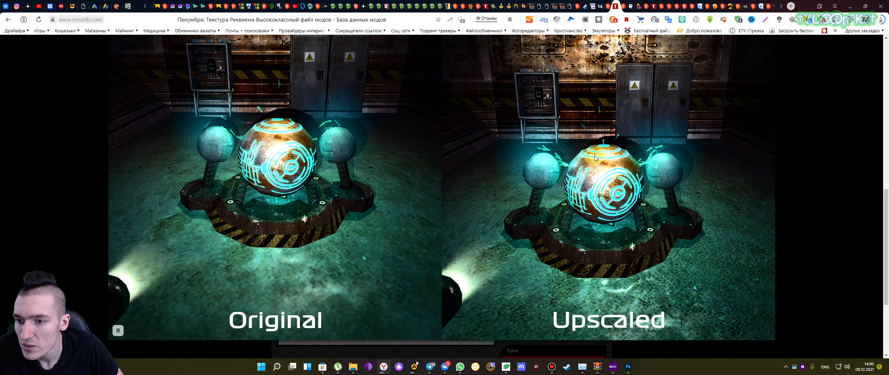
{"action": "scroll", "coordinate": [656, 231], "scroll_direction": "down", "scroll_amount": 1}
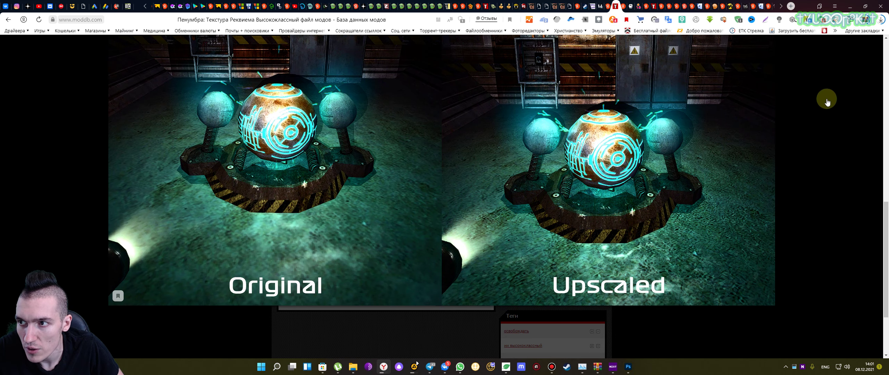
{"action": "left_click", "coordinate": [827, 100]}
Open the download window for requiem-us.7z, display its list of download mirrors, and close the window
{"action": "scroll", "coordinate": [368, 125], "scroll_direction": "up", "scroll_amount": 8}
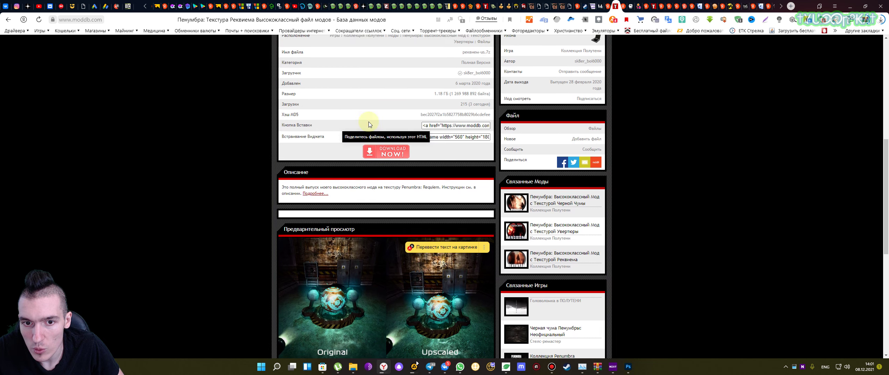
{"action": "left_click", "coordinate": [402, 258]}
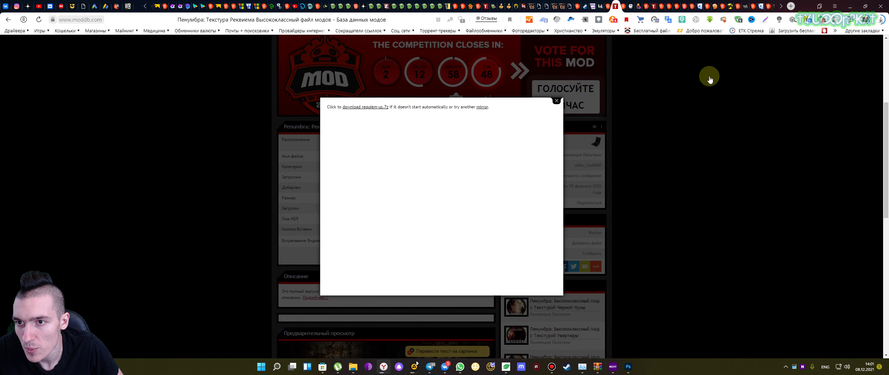
{"action": "left_click", "coordinate": [374, 107]}
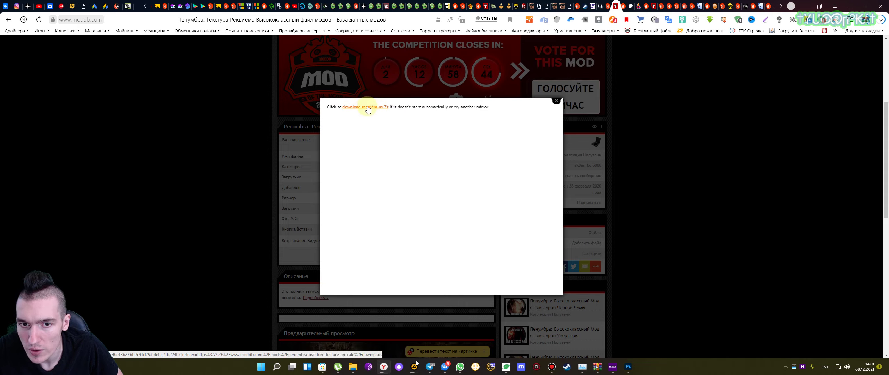
{"action": "left_click", "coordinate": [483, 108]}
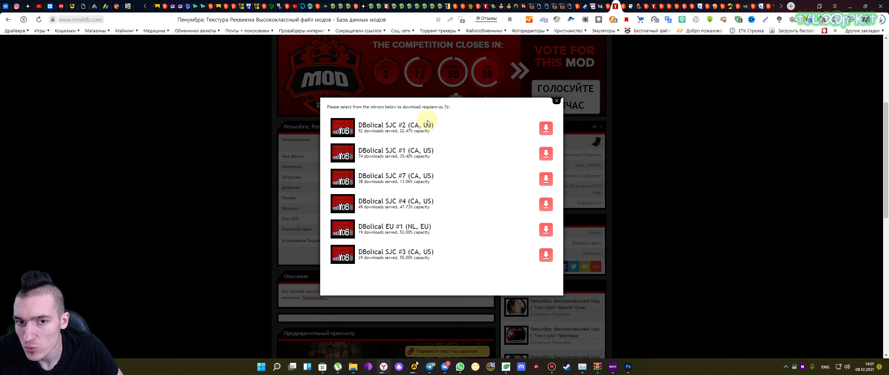
{"action": "left_click", "coordinate": [556, 102]}
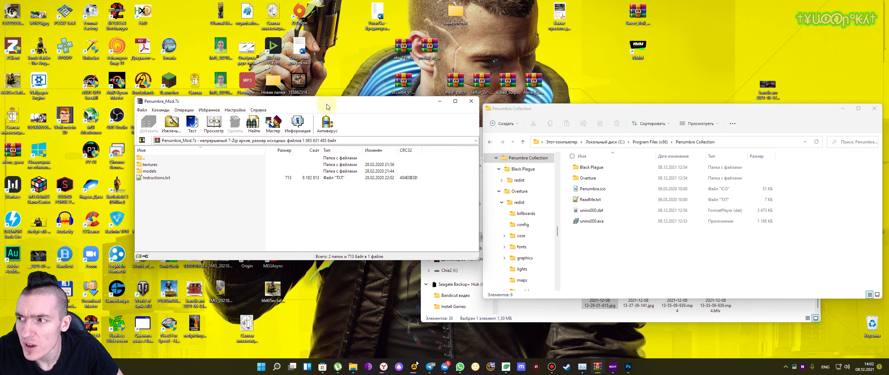
Point out the textures and models folders and the Instructions.txt file inside the Penumbra_Mod.7z archive
{"action": "left_click_drag", "start_coordinate": [327, 106], "coordinate": [327, 97]}
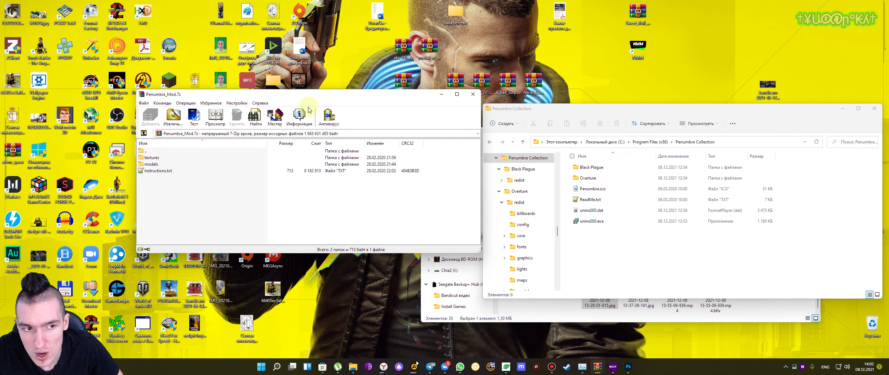
{"action": "left_click", "coordinate": [175, 158]}
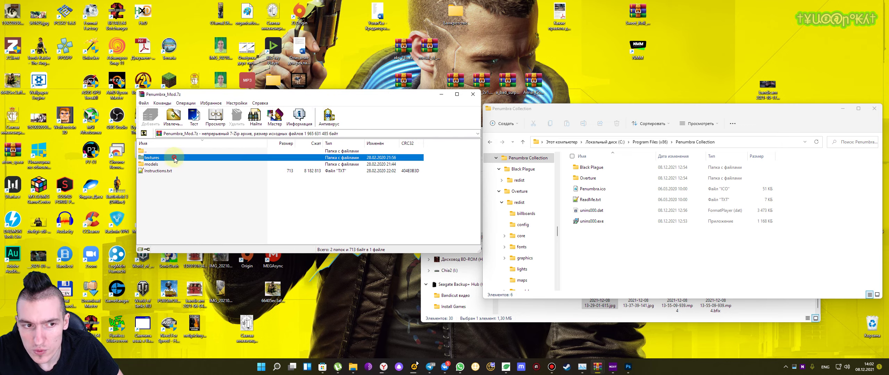
{"action": "left_click", "coordinate": [165, 164]}
{"action": "left_click", "coordinate": [174, 171]}
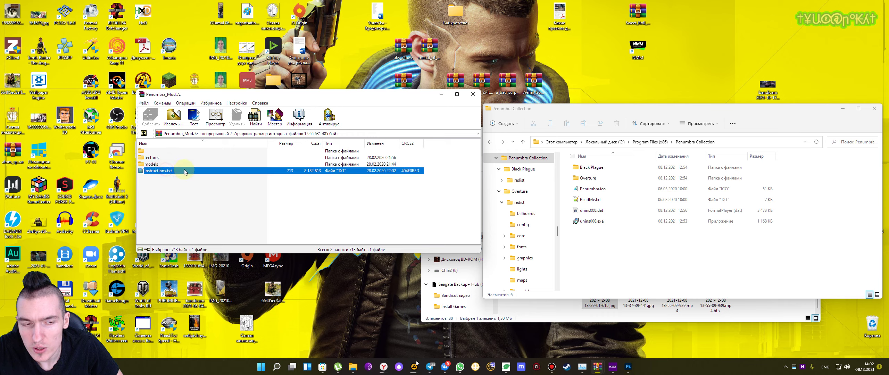
{"action": "left_click", "coordinate": [175, 158]}
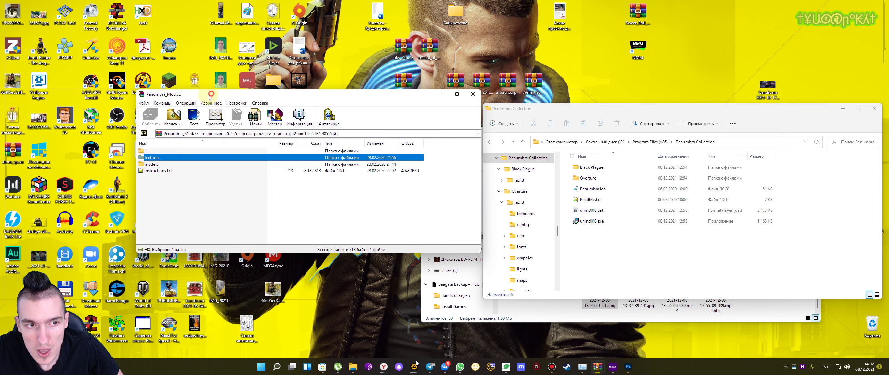
{"action": "left_click_drag", "start_coordinate": [208, 94], "coordinate": [204, 96]}
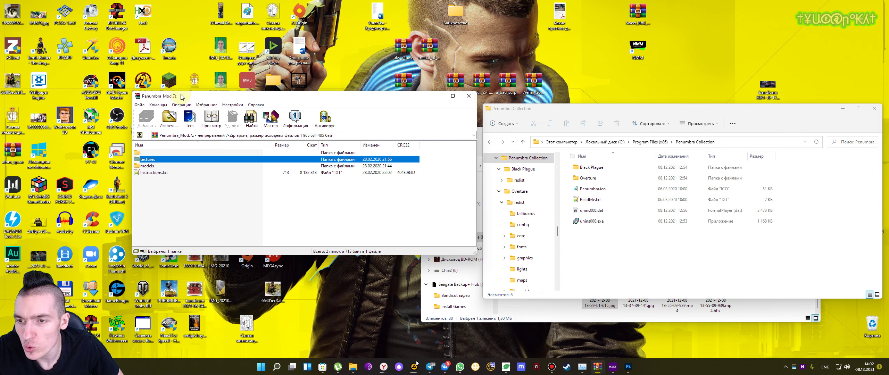
Look up the models and textures folders in Black Plague's redist folder and return to the Penumbra Collection folder
{"action": "left_click", "coordinate": [621, 230]}
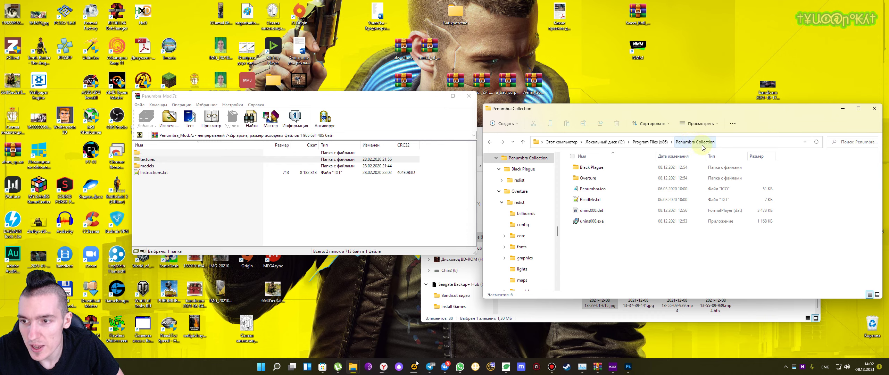
{"action": "left_click", "coordinate": [612, 177]}
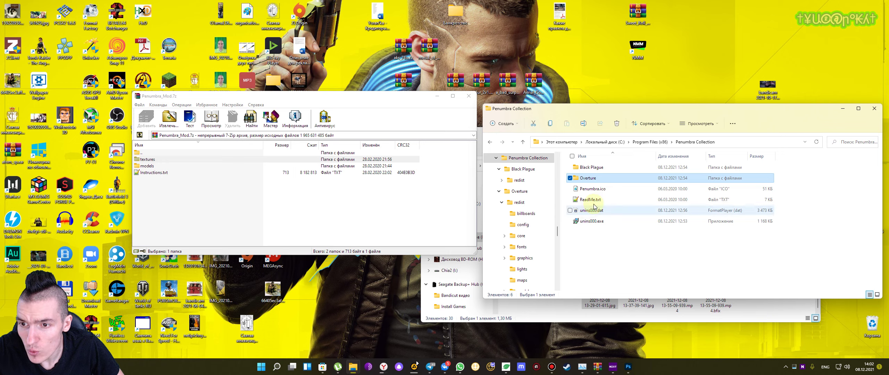
{"action": "left_click", "coordinate": [608, 168]}
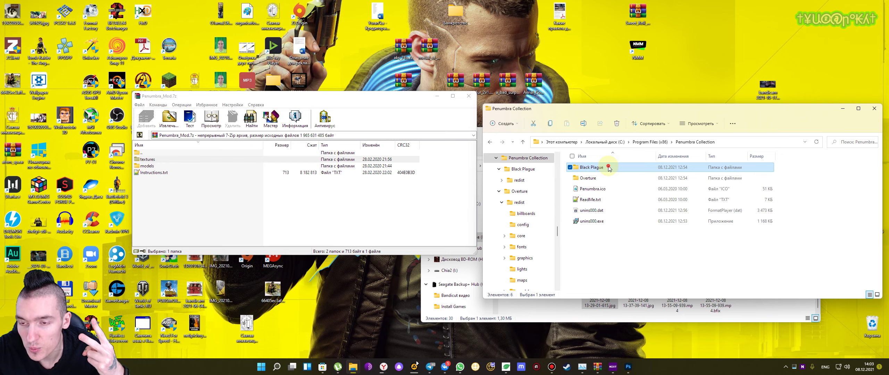
{"action": "double_click", "coordinate": [609, 169]}
{"action": "double_click", "coordinate": [608, 169]}
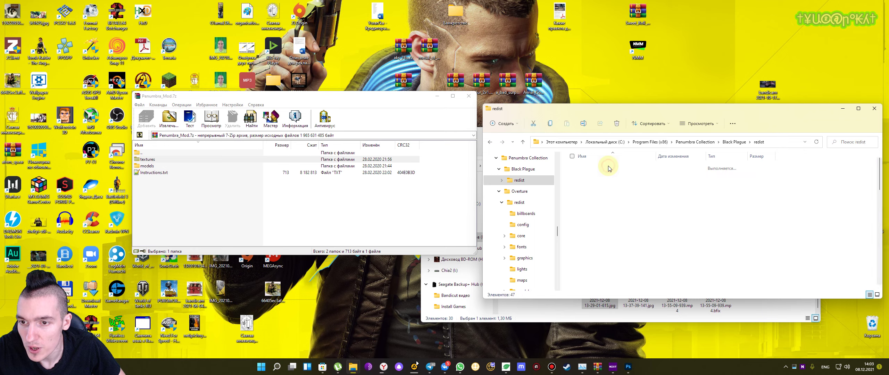
{"action": "left_click", "coordinate": [152, 166]}
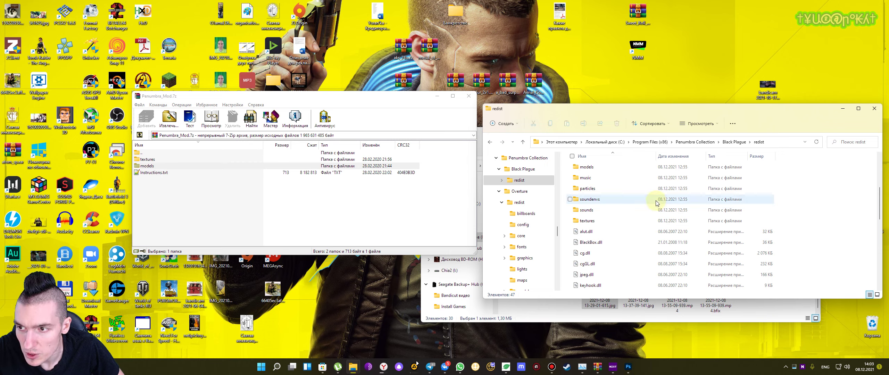
{"action": "key", "text": "BackSpace"}
{"action": "key", "text": "BackSpace"}
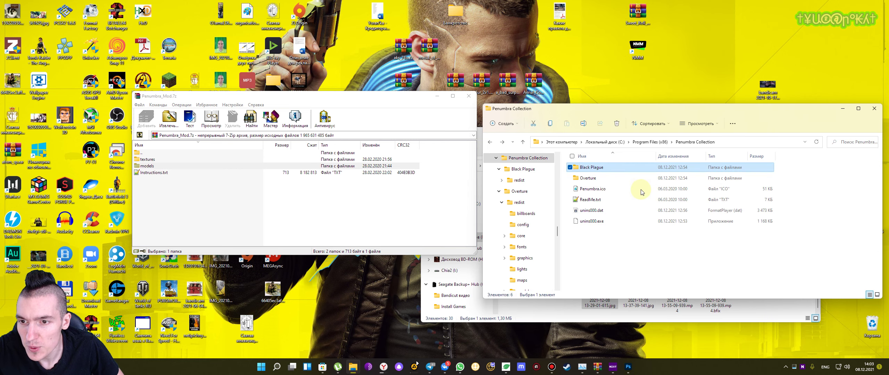
Open the redist folder of Overture in Penumbra Collection and bring its models and textures folders into view
{"action": "left_click", "coordinate": [600, 179]}
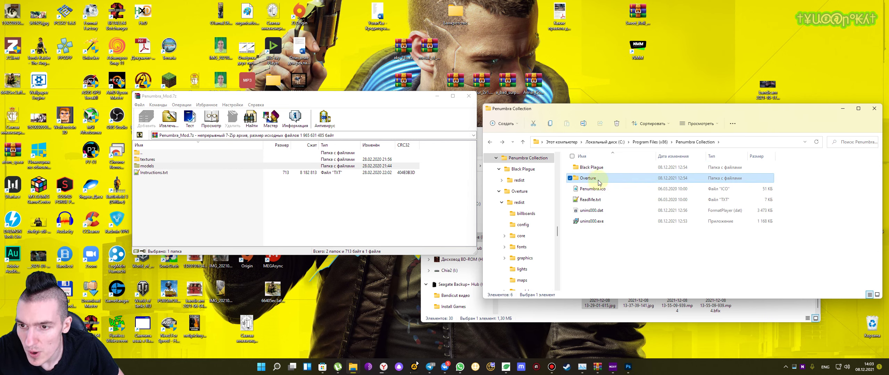
{"action": "double_click", "coordinate": [598, 180]}
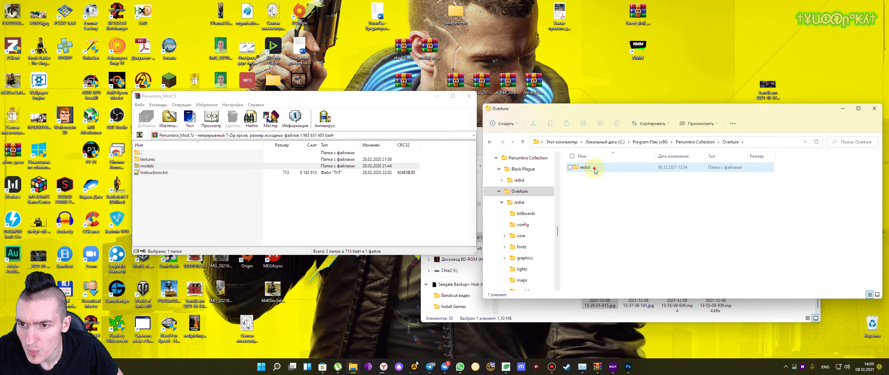
{"action": "double_click", "coordinate": [590, 168]}
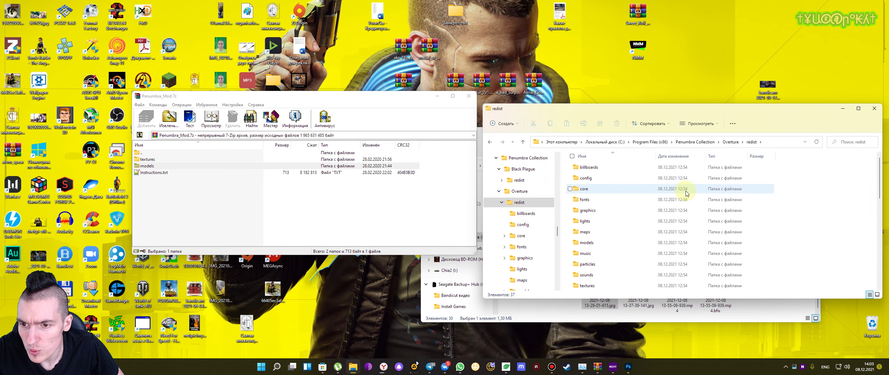
{"action": "scroll", "coordinate": [631, 185], "scroll_direction": "down", "scroll_amount": 1}
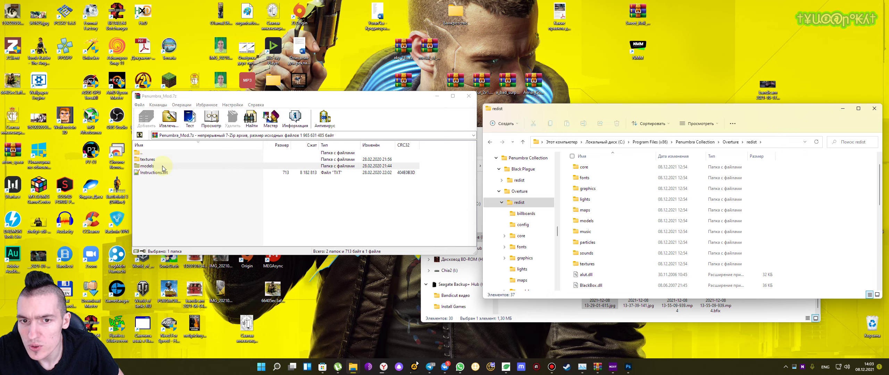
Copy the textures and models folders from Penumbra_Mod.7z into Overture's redist folder, replacing existing files and granting administrator permission for all items
{"action": "left_click_drag", "start_coordinate": [233, 97], "coordinate": [158, 94]}
{"action": "mouse_move", "coordinate": [358, 159]}
{"action": "left_mouse_down"}
{"action": "mouse_move", "coordinate": [341, 153]}
{"action": "mouse_move", "coordinate": [342, 163]}
{"action": "left_mouse_up"}
{"action": "left_click_drag", "start_coordinate": [204, 164], "coordinate": [792, 235]}
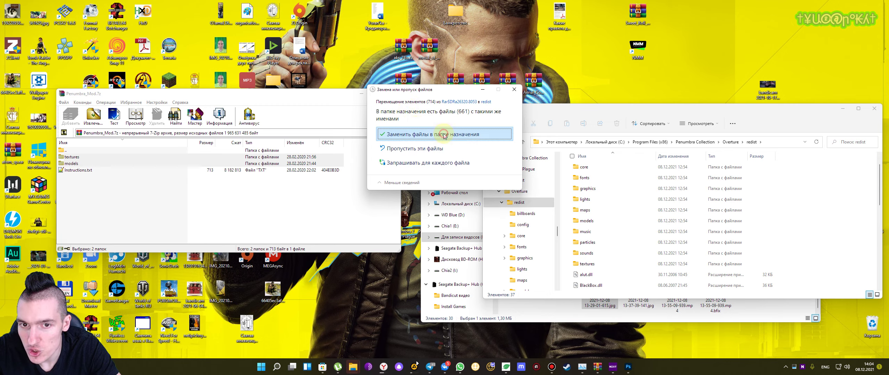
{"action": "left_click", "coordinate": [445, 136]}
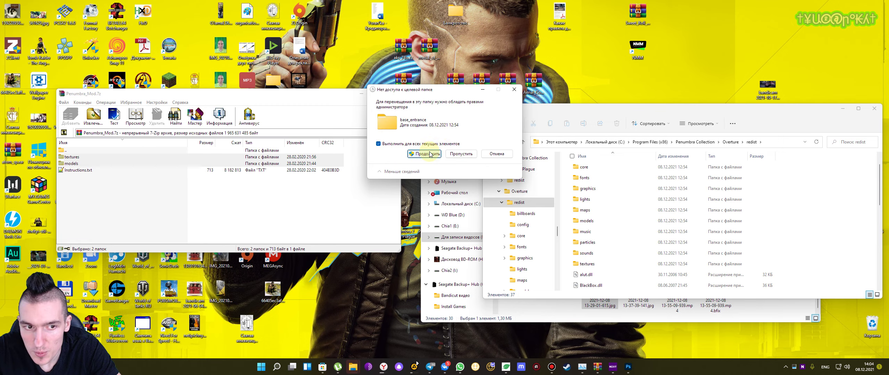
{"action": "left_click", "coordinate": [430, 154]}
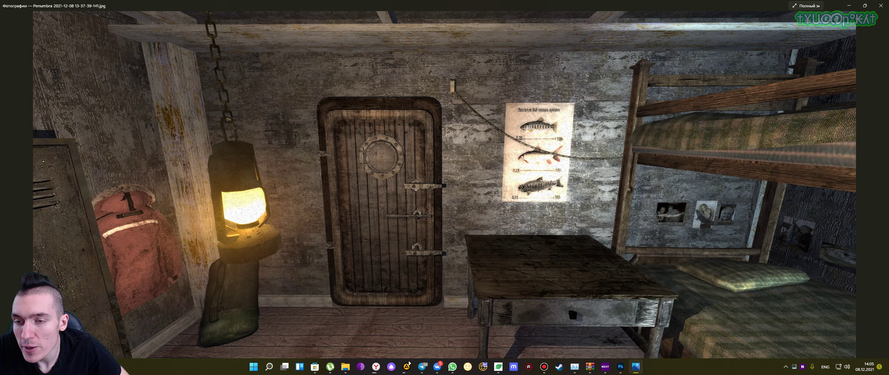
{"action": "mouse_move", "coordinate": [512, 143]}
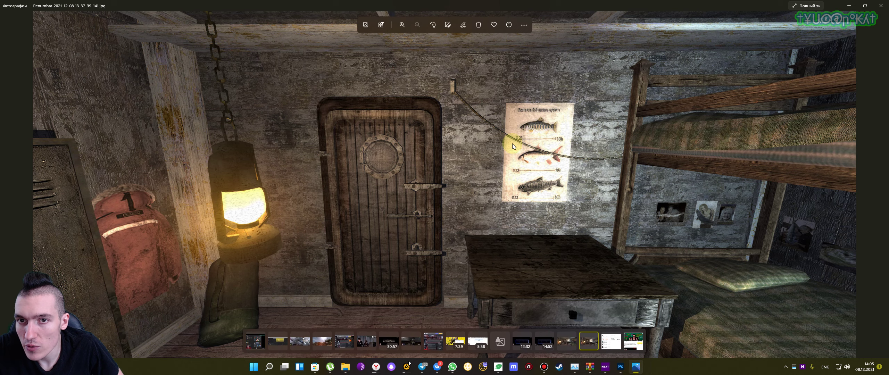